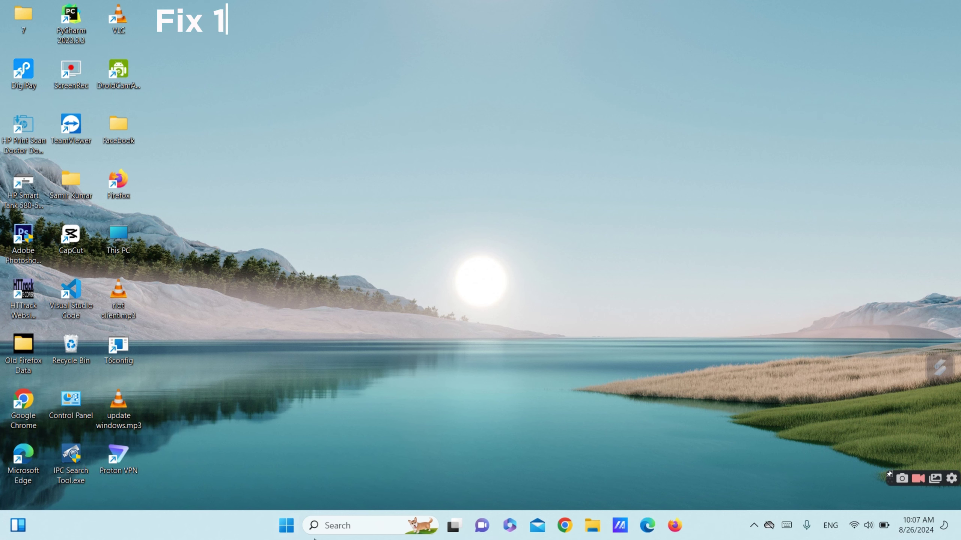
Search Windows for the Settings app and open it
left_click(344, 532)
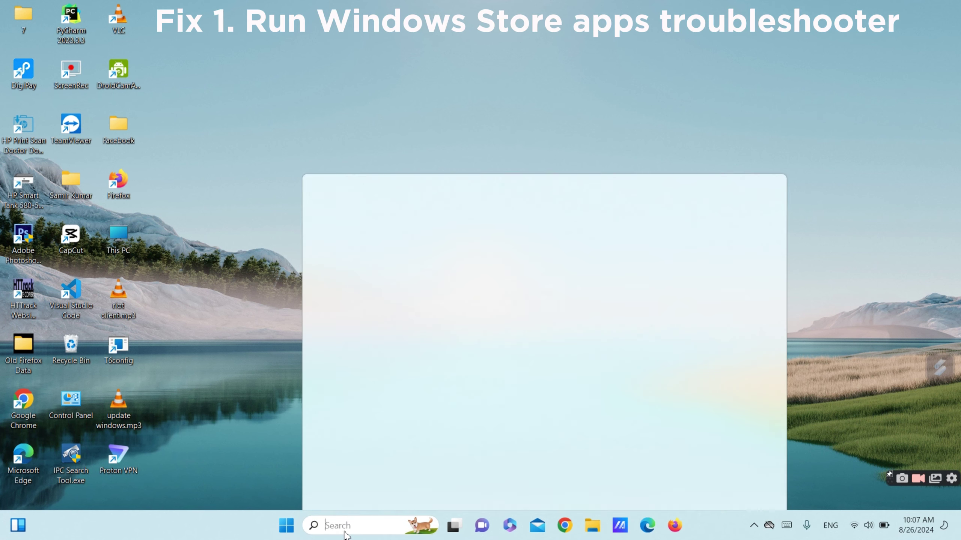
type("se")
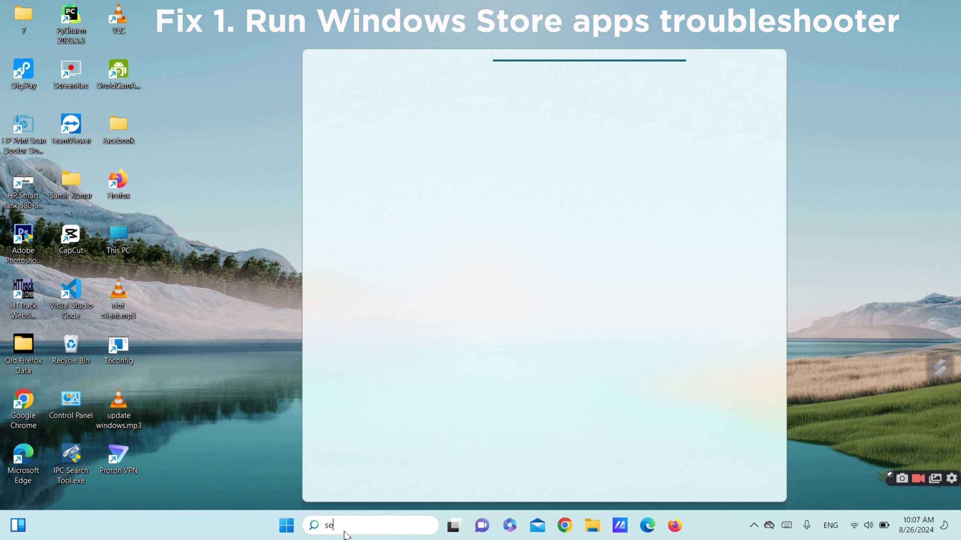
type("tt")
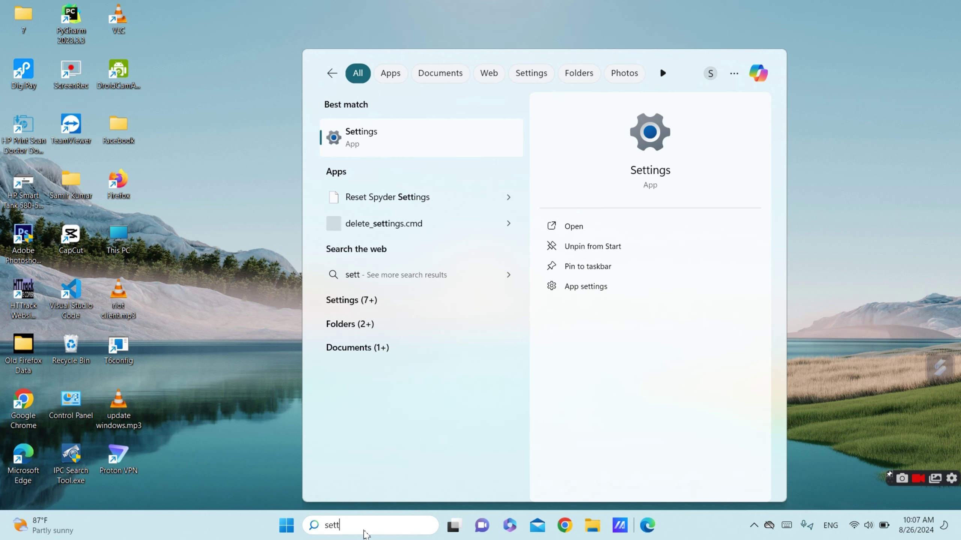
key("Return")
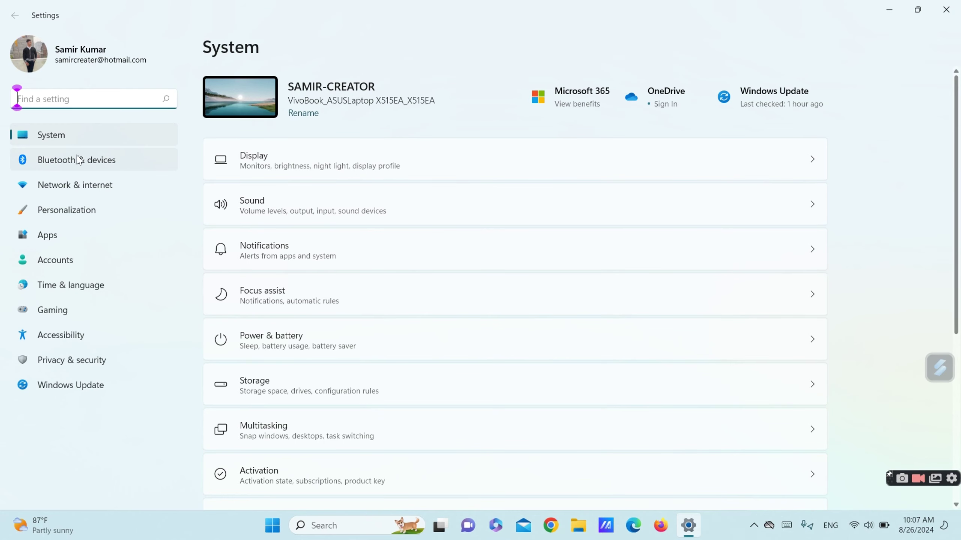
Open the Other troubleshooters list under the System Troubleshoot settings
left_click(64, 137)
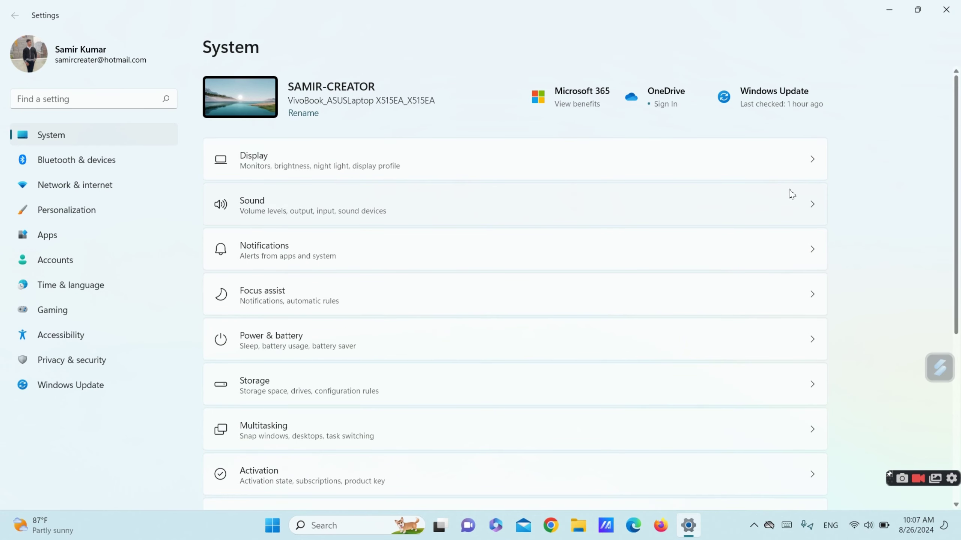
scroll(261, 206, "down", 4)
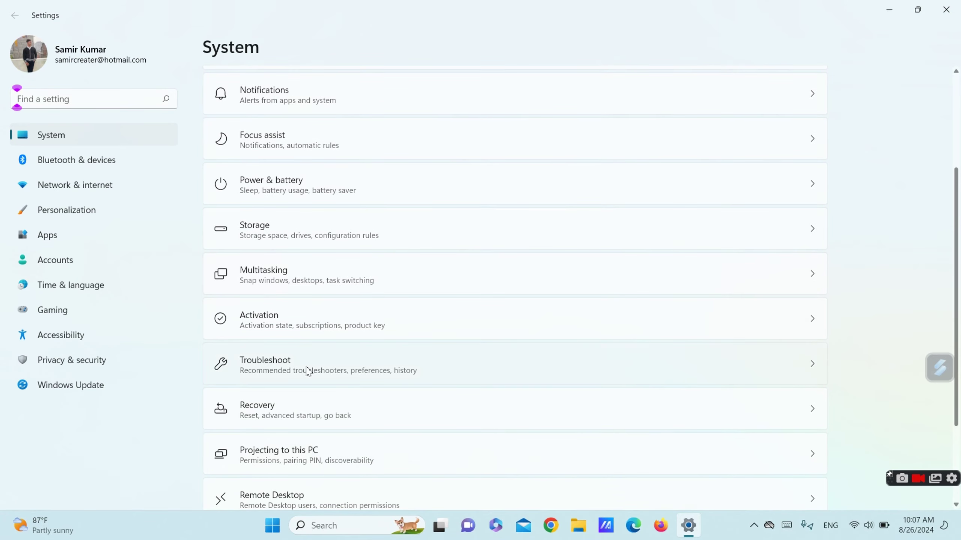
left_click(308, 369)
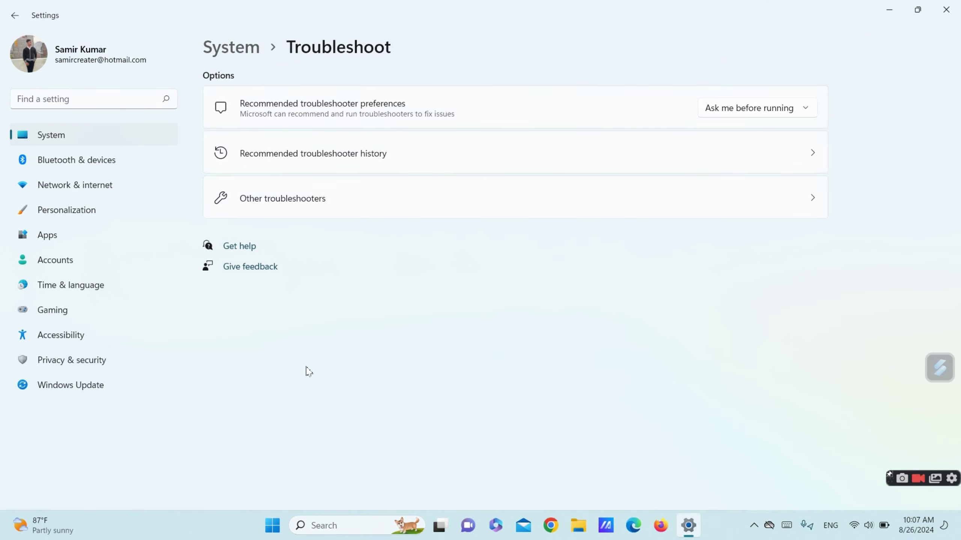
left_click(364, 213)
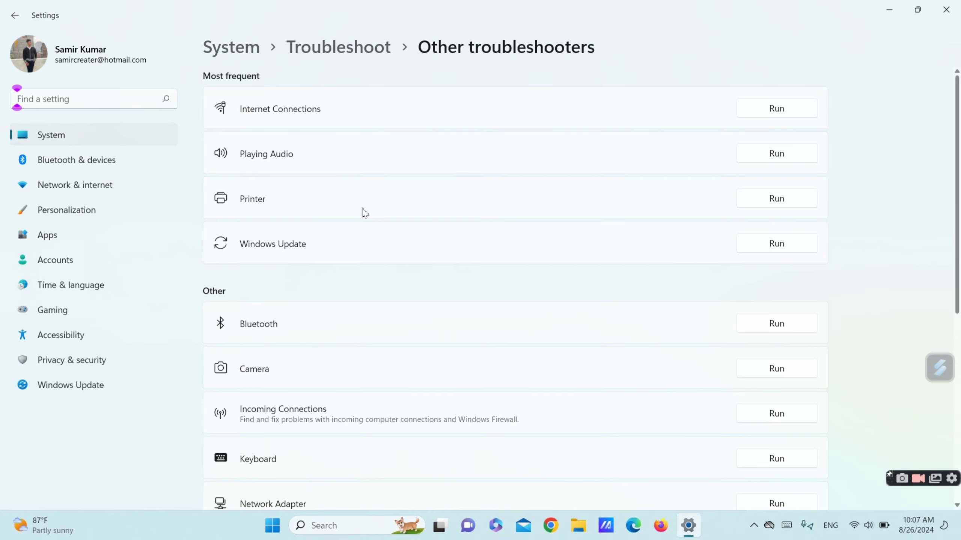
Run the Windows Store Apps troubleshooter from the Other group
scroll(959, 350, "down", 5)
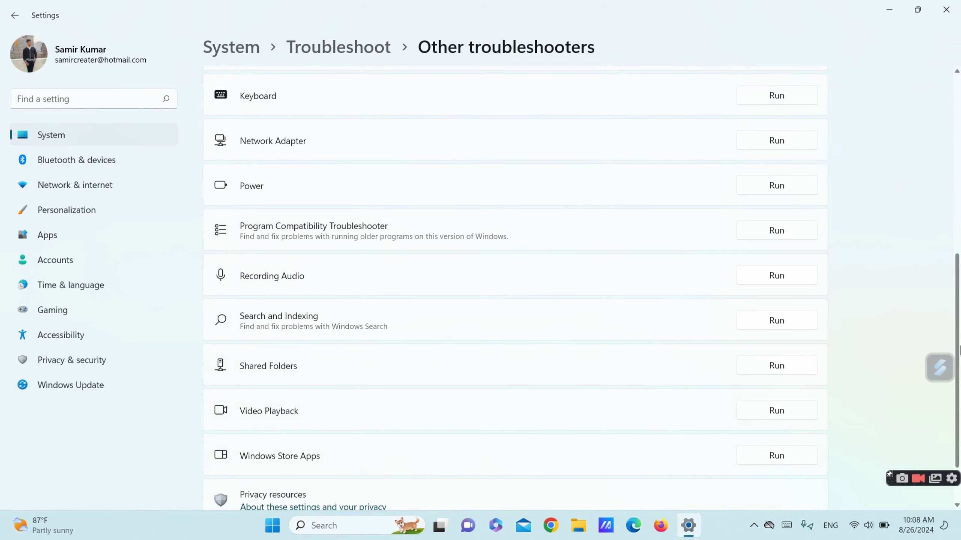
scroll(959, 350, "down", 2)
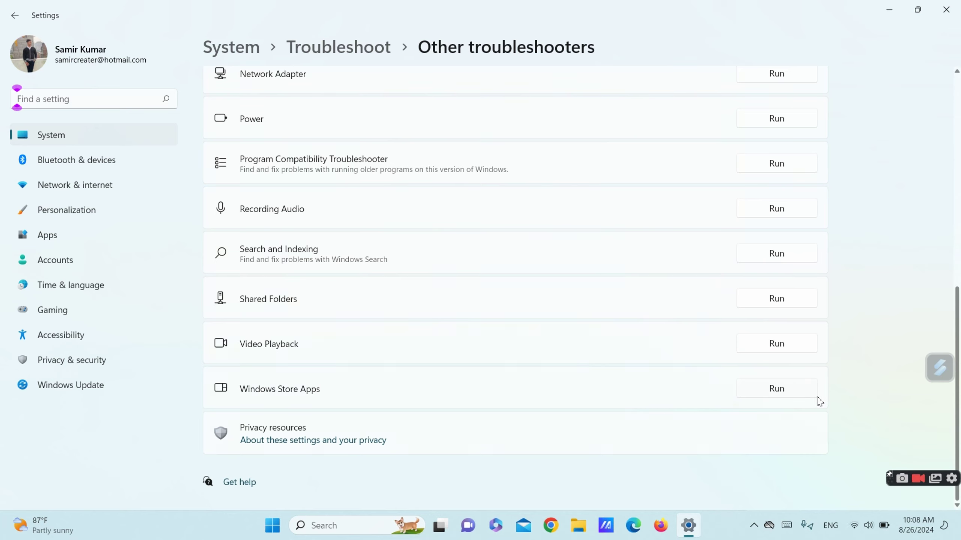
left_click(793, 396)
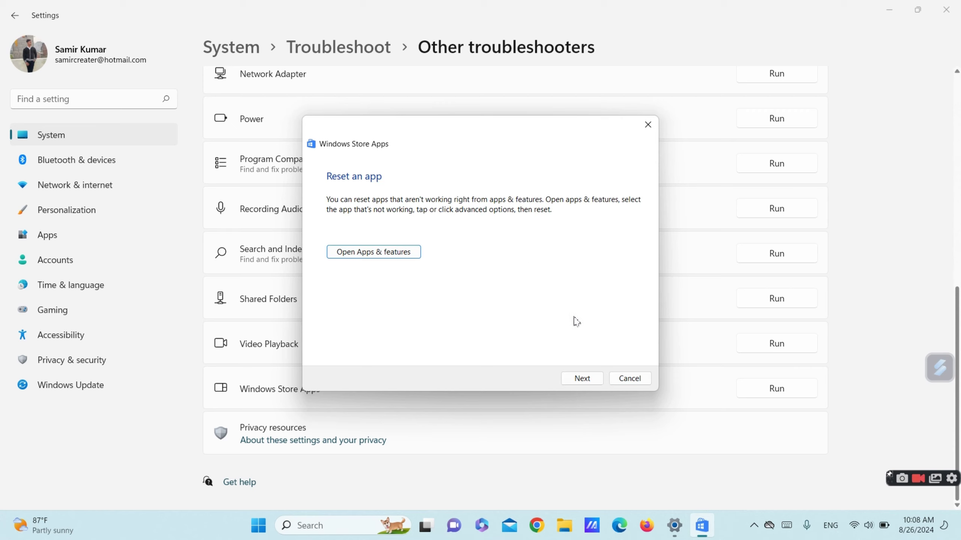
View Apps & features from the troubleshooter's app reset suggestion, and close both Settings and the troubleshooter
left_click(352, 253)
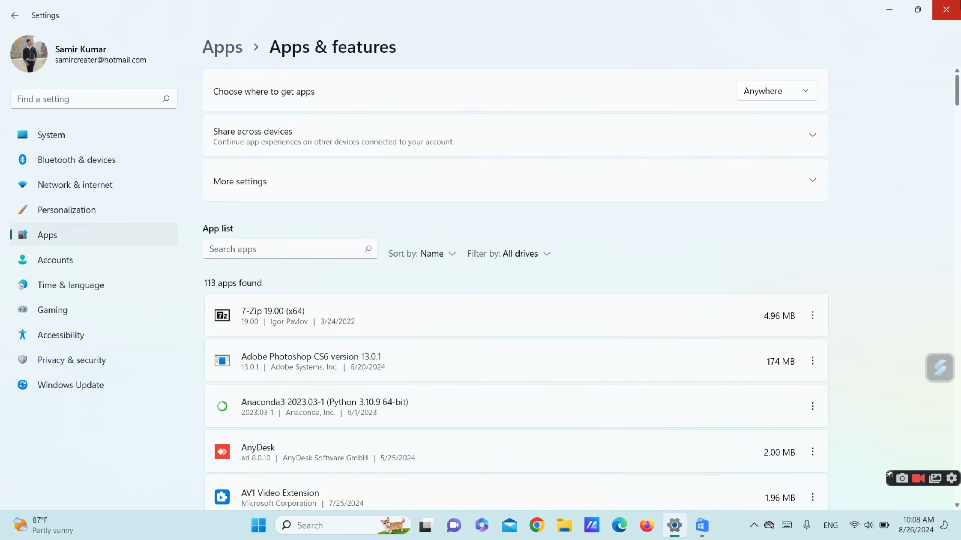
left_click(946, 10)
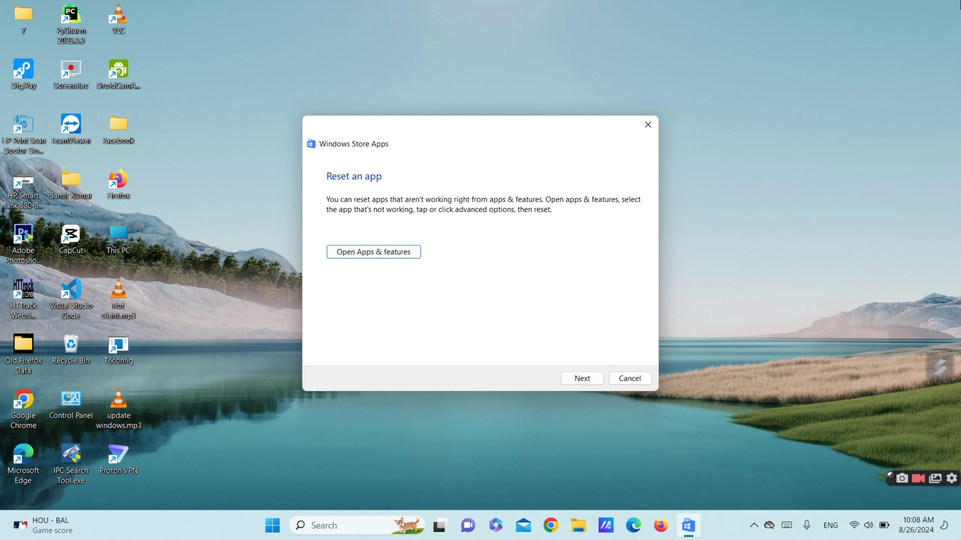
left_click(627, 384)
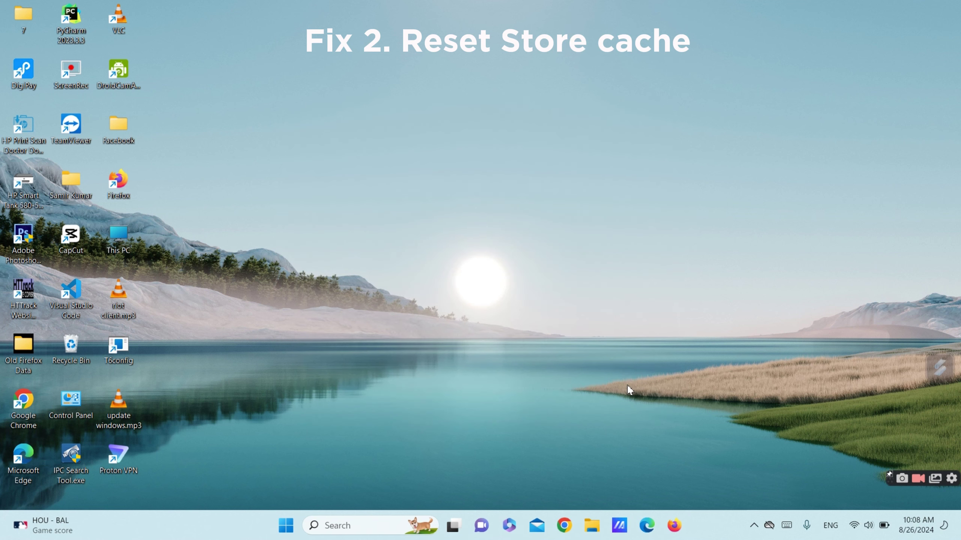
left_click(343, 525)
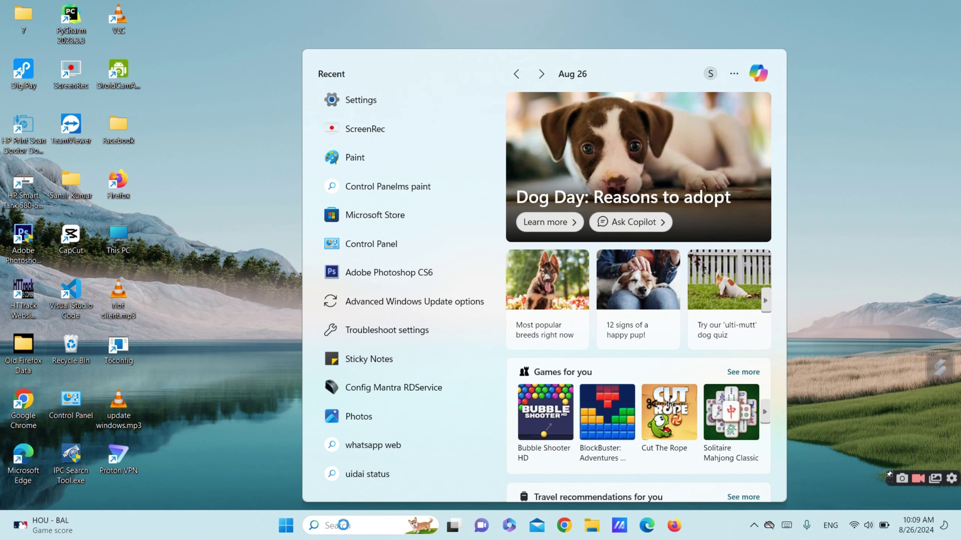
type("cmd")
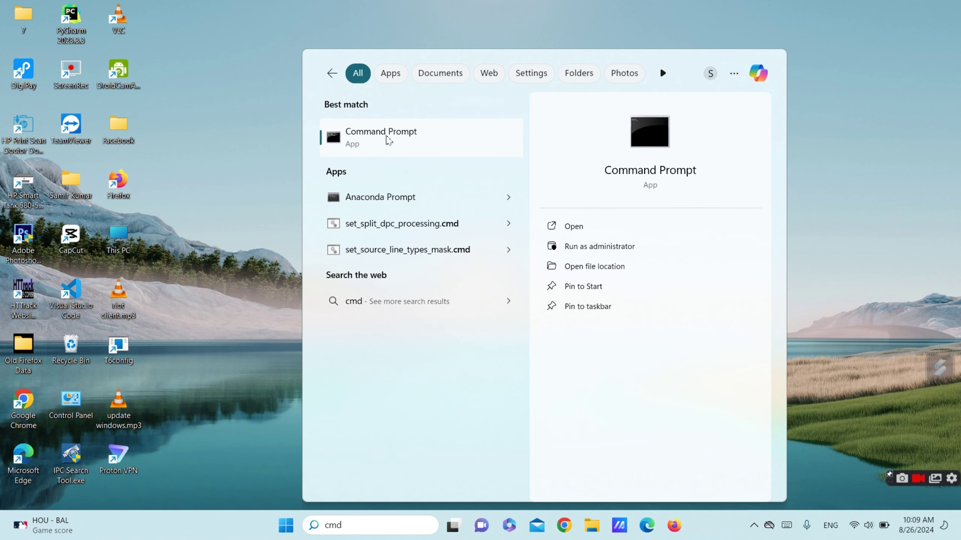
key("BackSpace")
key("BackSpace")
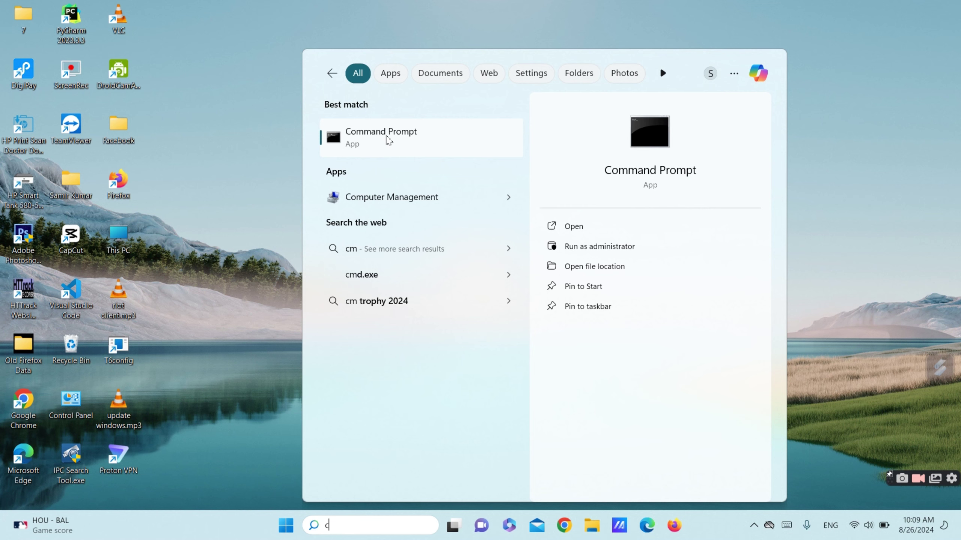
key("BackSpace")
Run the wsreset command from Windows search to reset the Store cache, and close the Microsoft Store window
type("ws")
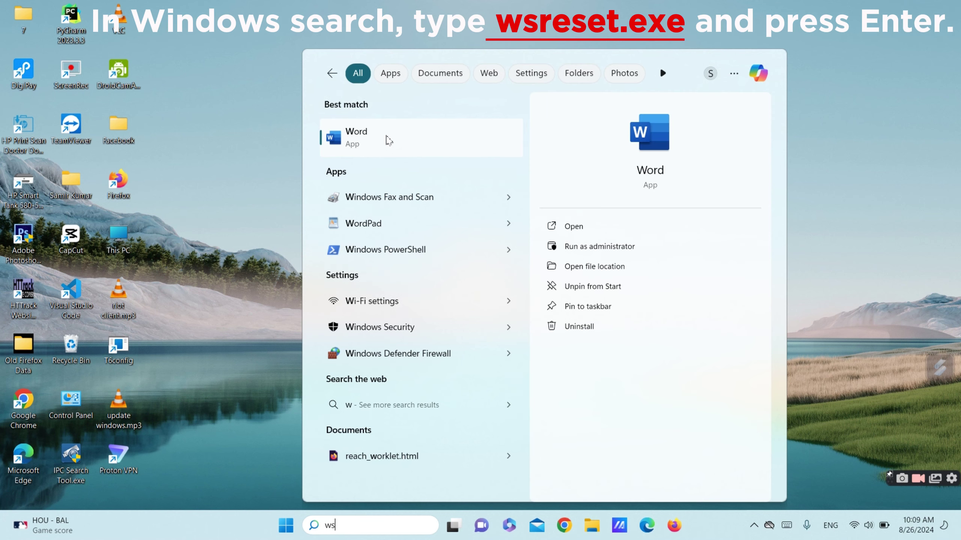
type("reset")
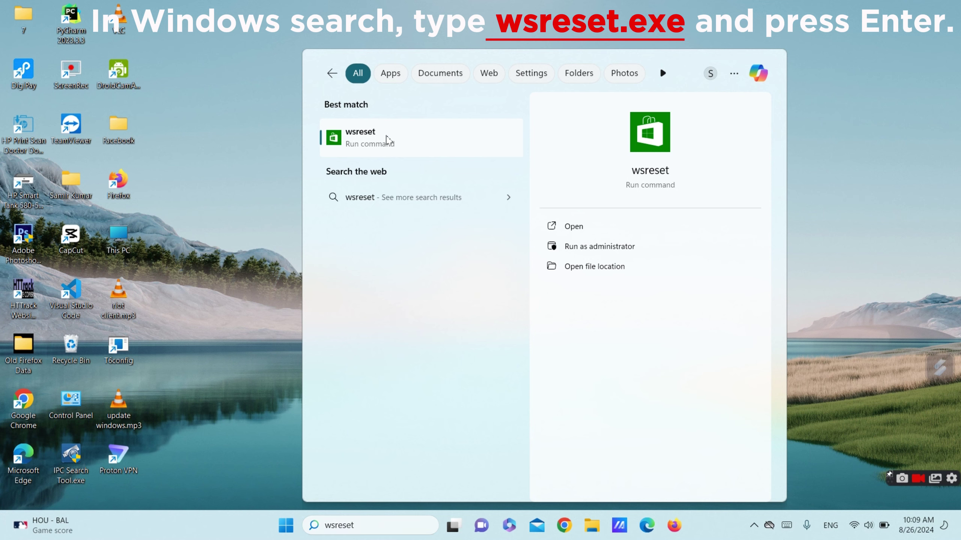
left_click(387, 140)
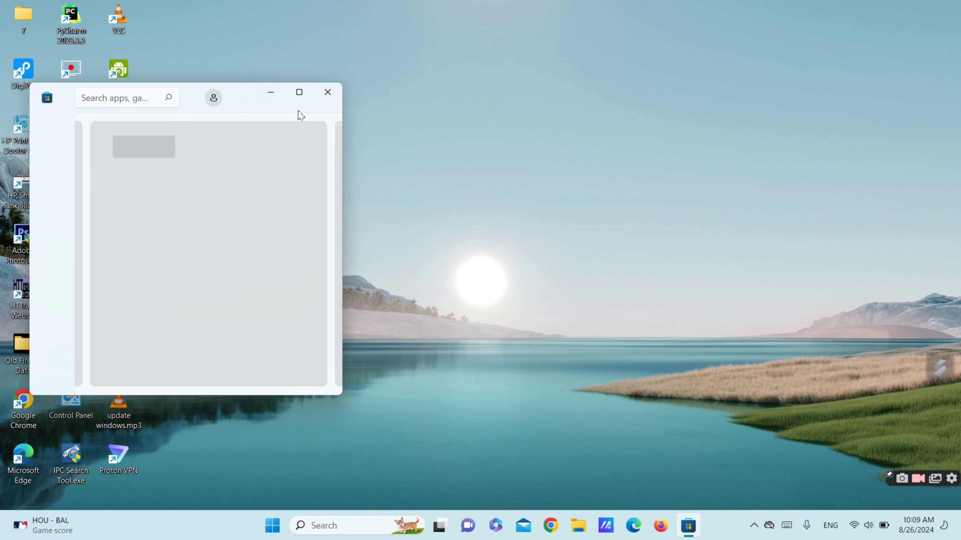
mouse_move(310, 99)
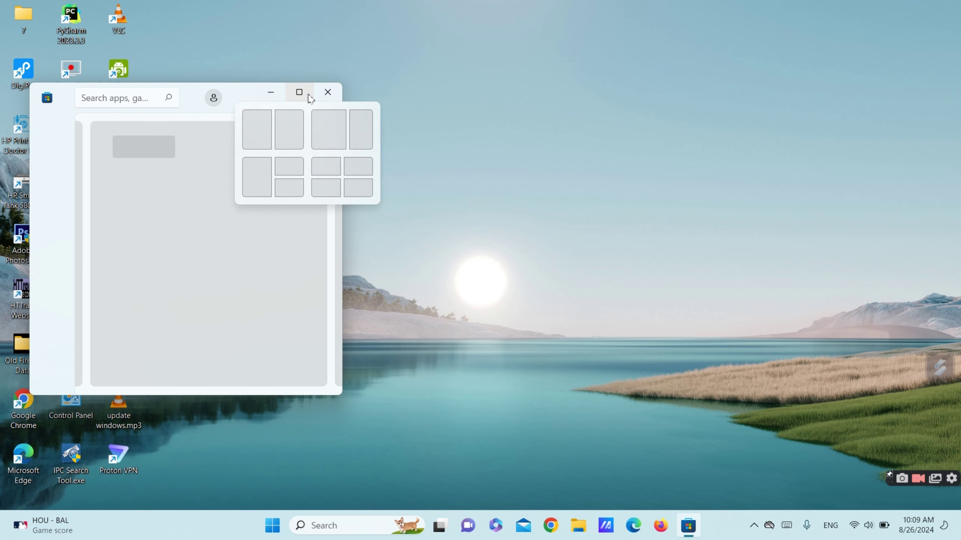
left_click(327, 92)
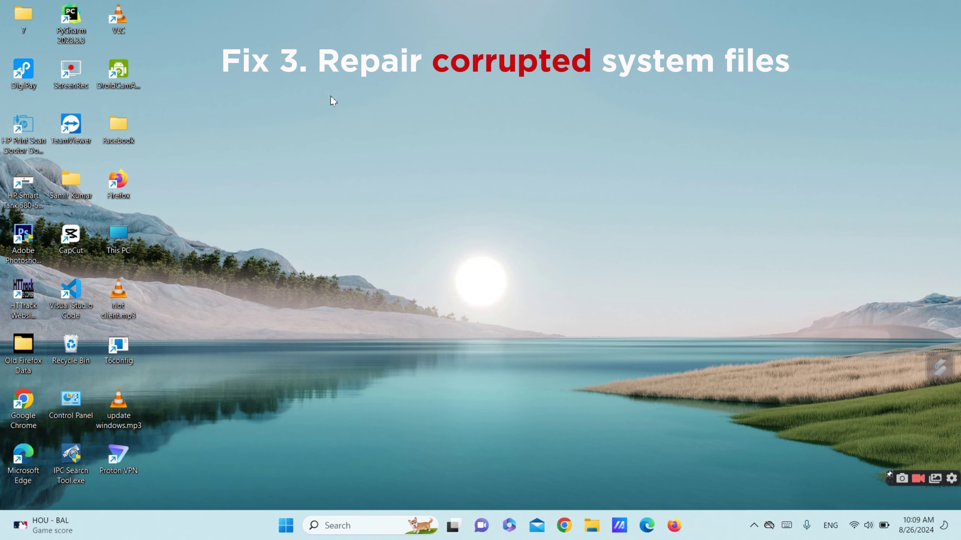
Open Command Prompt as administrator and enter the system file repair command sfc /scannow
key("super")
type("cmd")
right_click(380, 140)
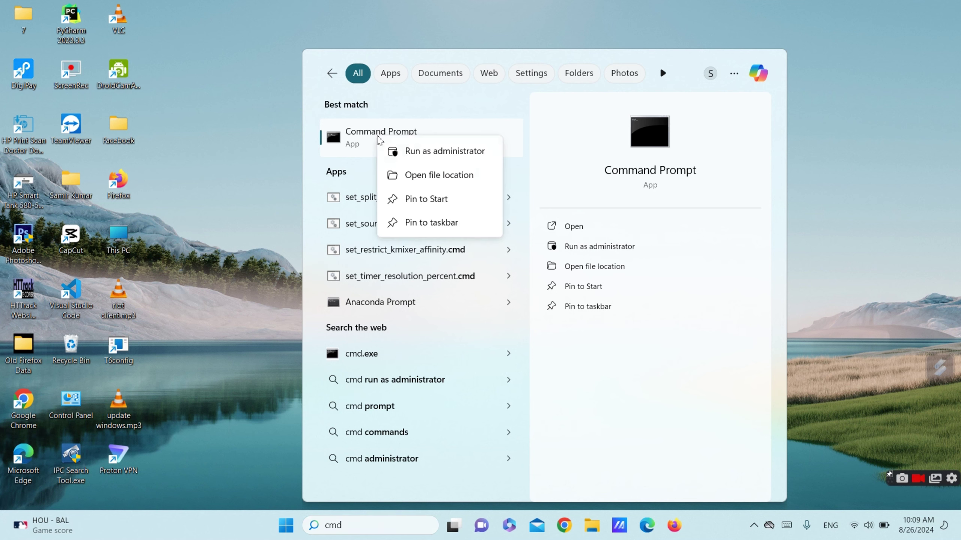
left_click(429, 152)
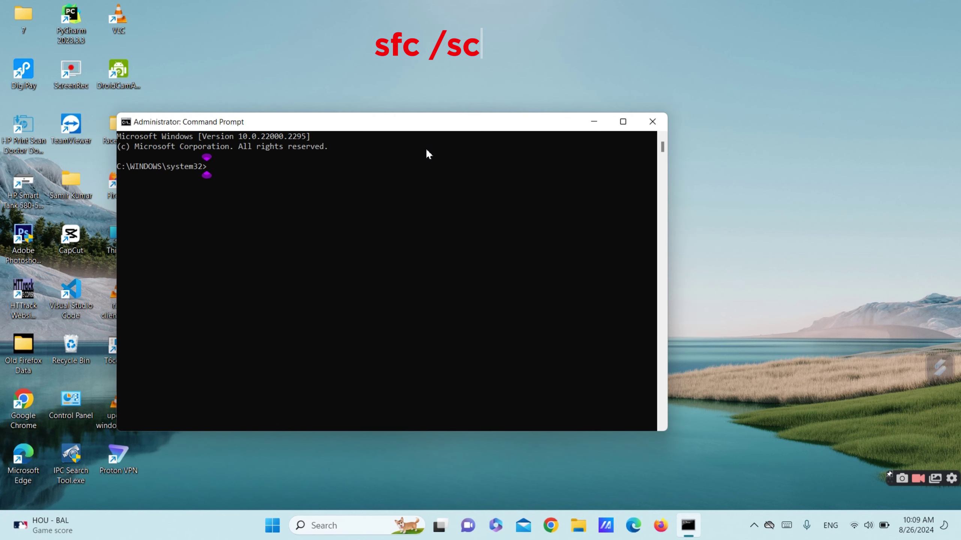
type("sfc")
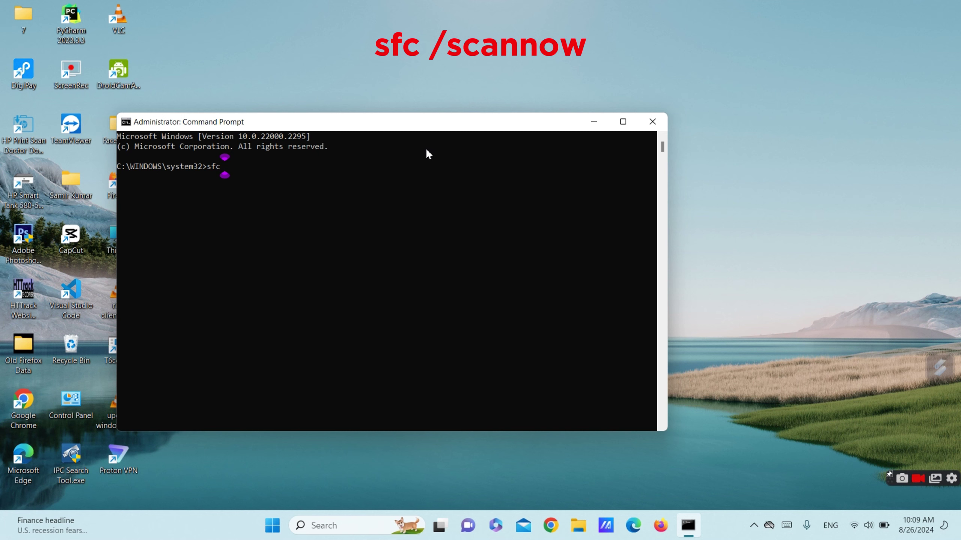
type(" /scanno")
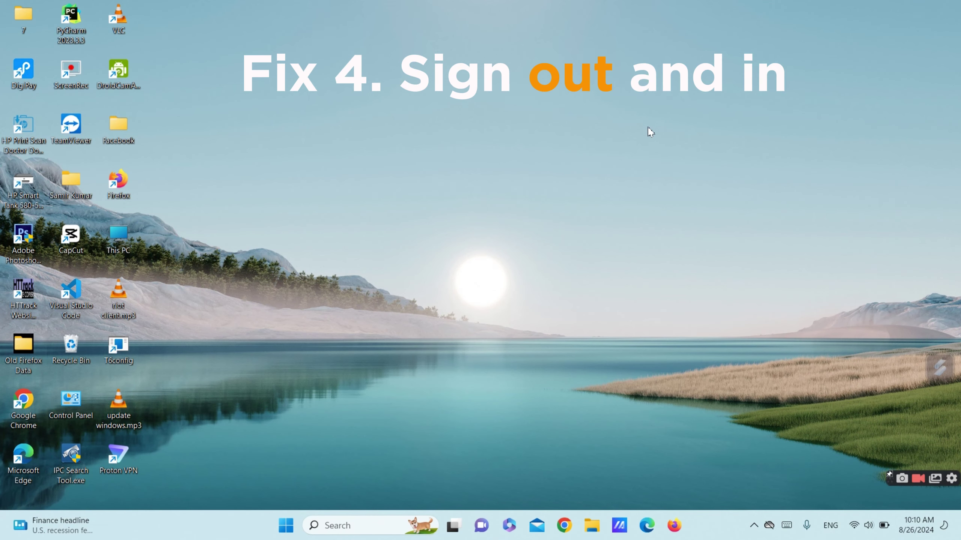
Search Windows for Microsoft Store, open it and maximize its window
left_click(353, 528)
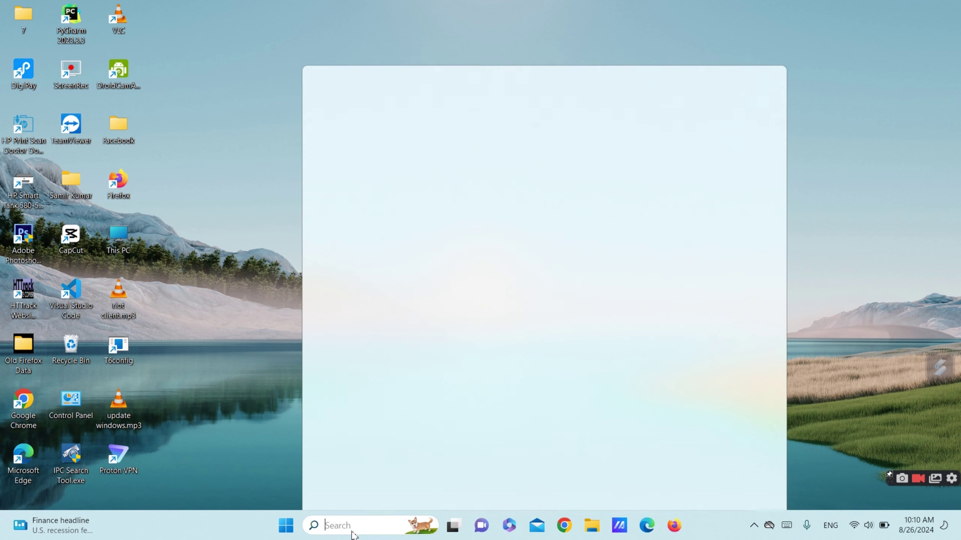
type("microsoft Store")
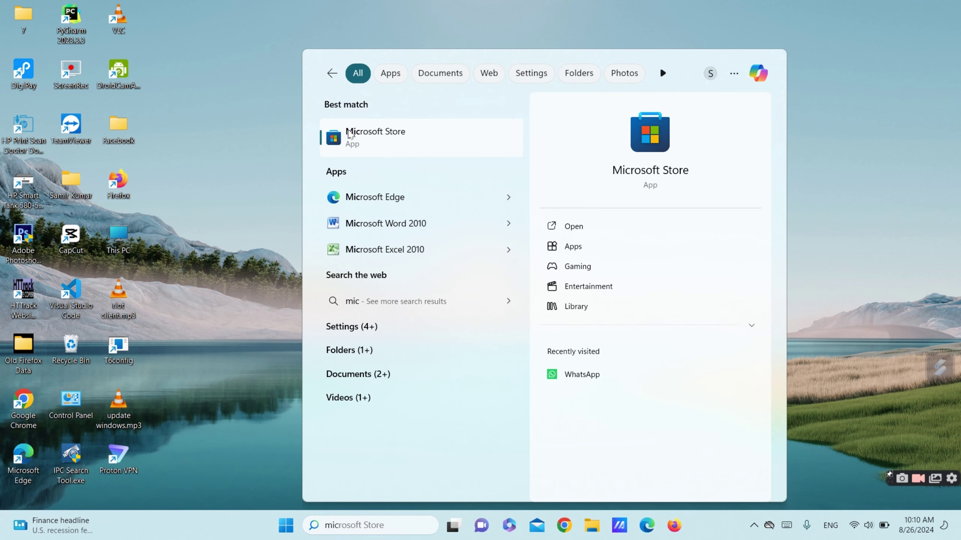
left_click(350, 134)
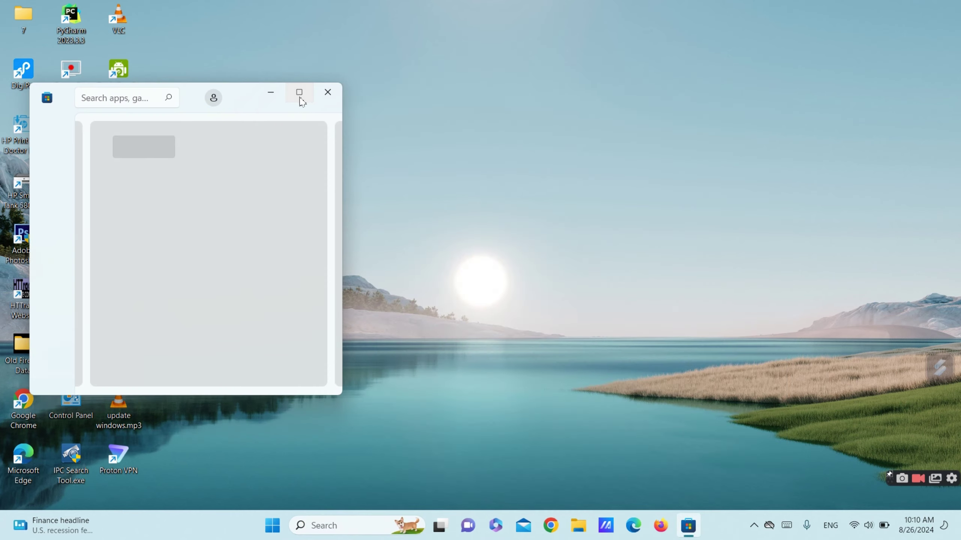
left_click(299, 93)
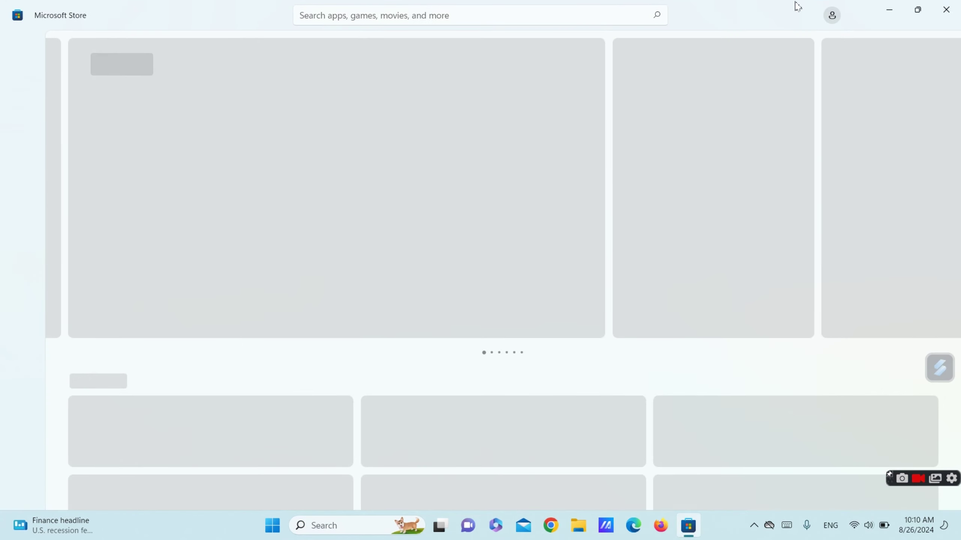
left_click(832, 18)
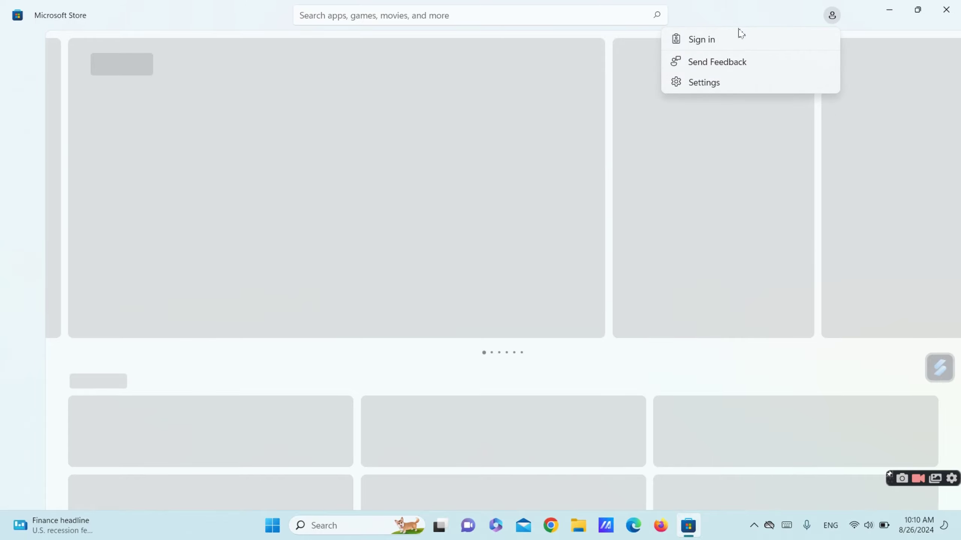
left_click(735, 41)
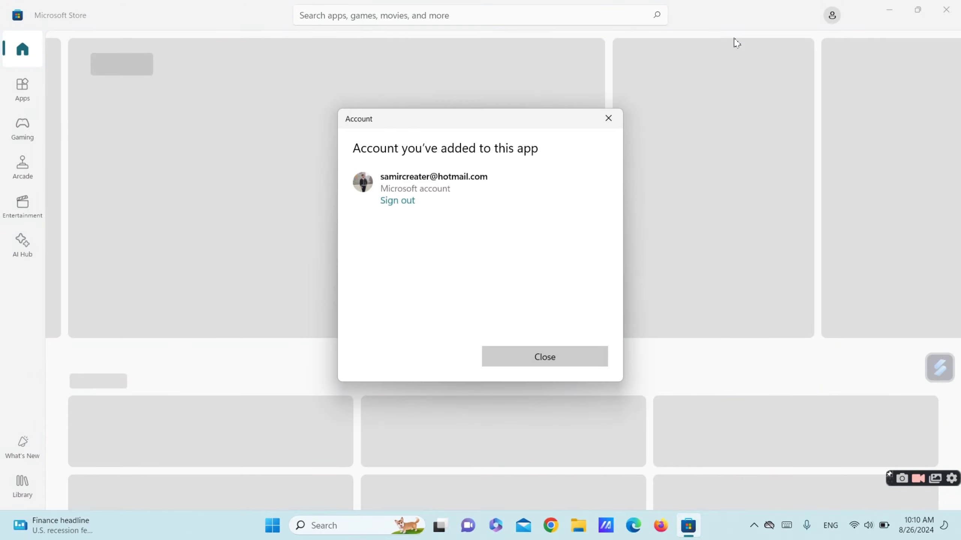
left_click(394, 206)
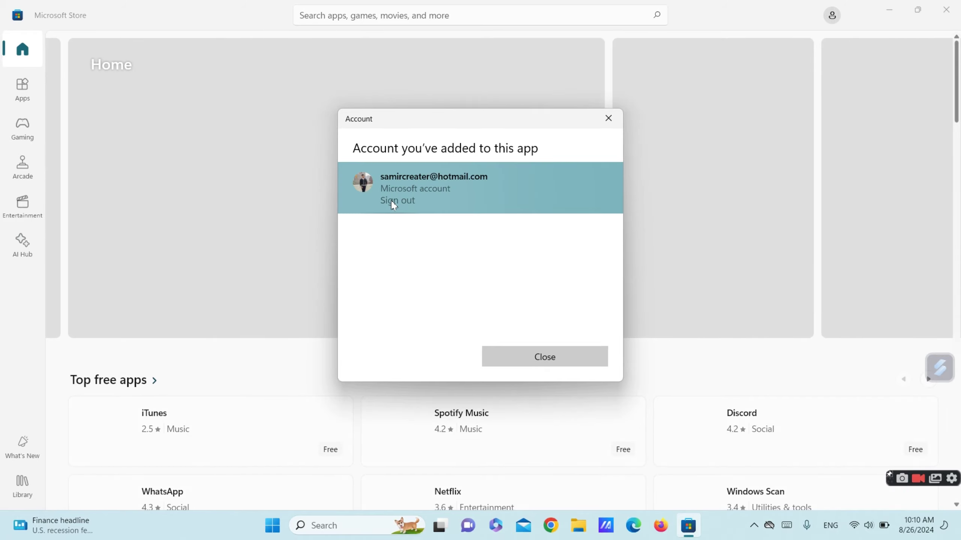
left_click(608, 118)
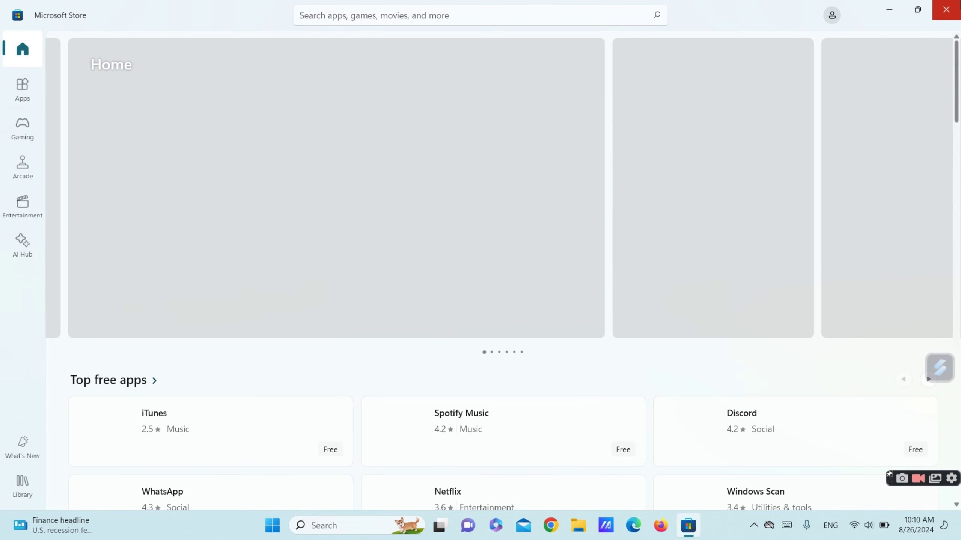
left_click(946, 10)
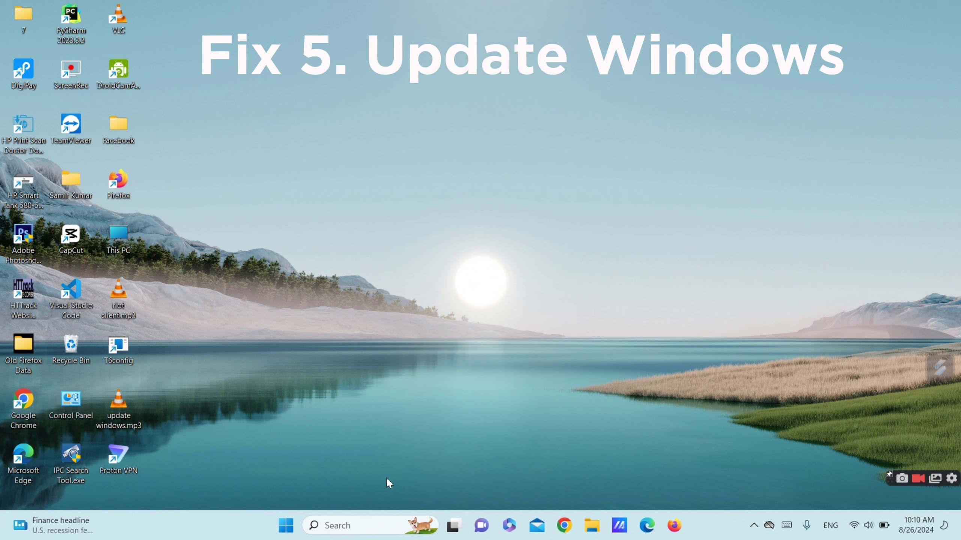
Open the Windows Update page in Settings, examine the status of the available update, and close Settings
key("super+i")
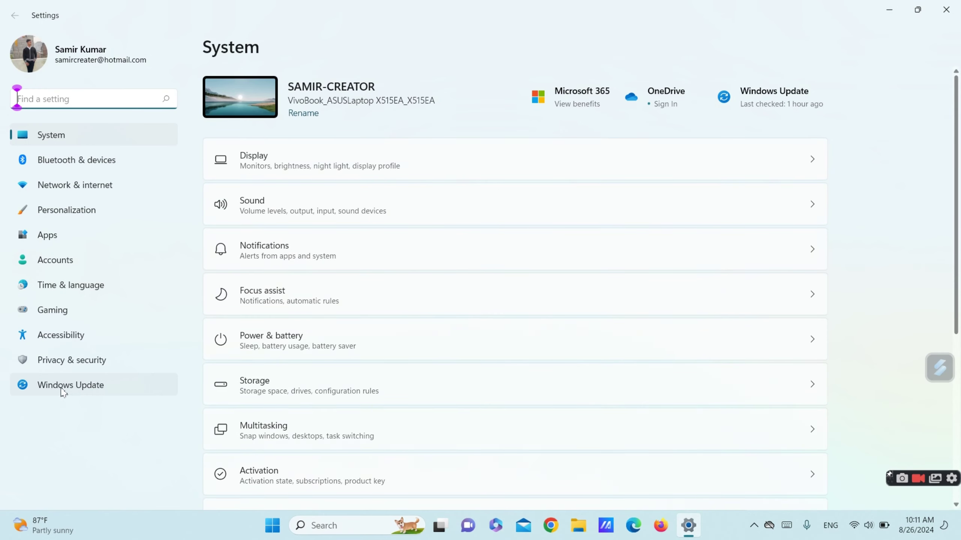
left_click(63, 390)
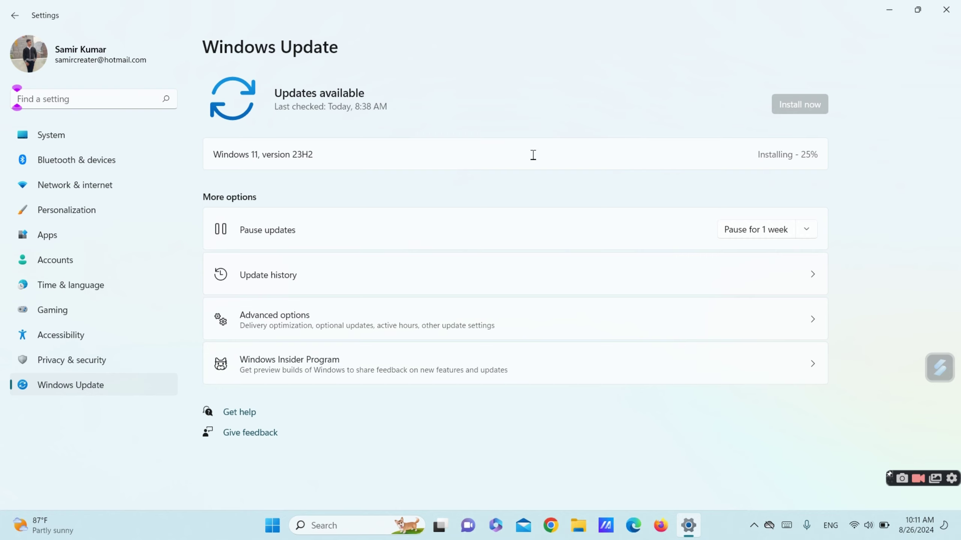
double_click(779, 159)
left_click(779, 159)
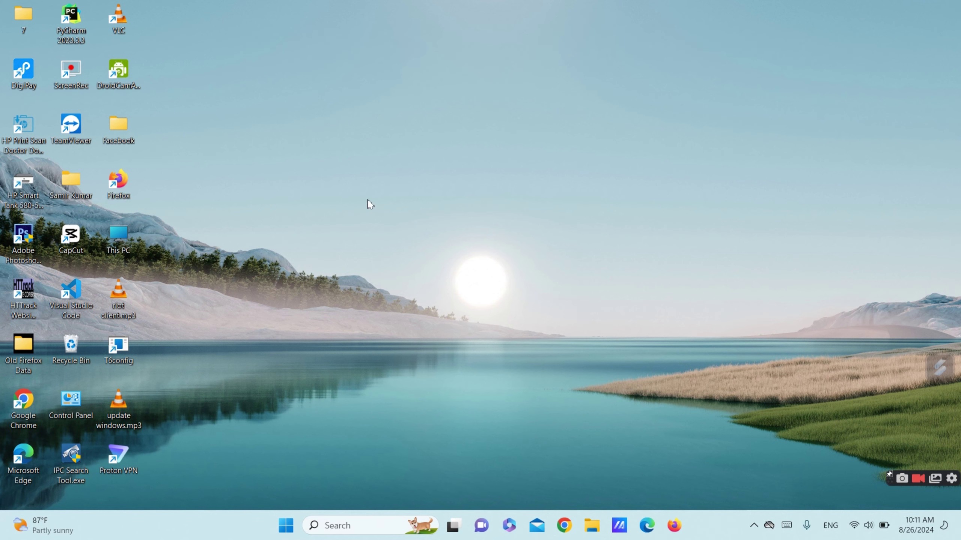
Search Windows for Settings, open it and go to the Apps & features page
left_click(378, 522)
type("s")
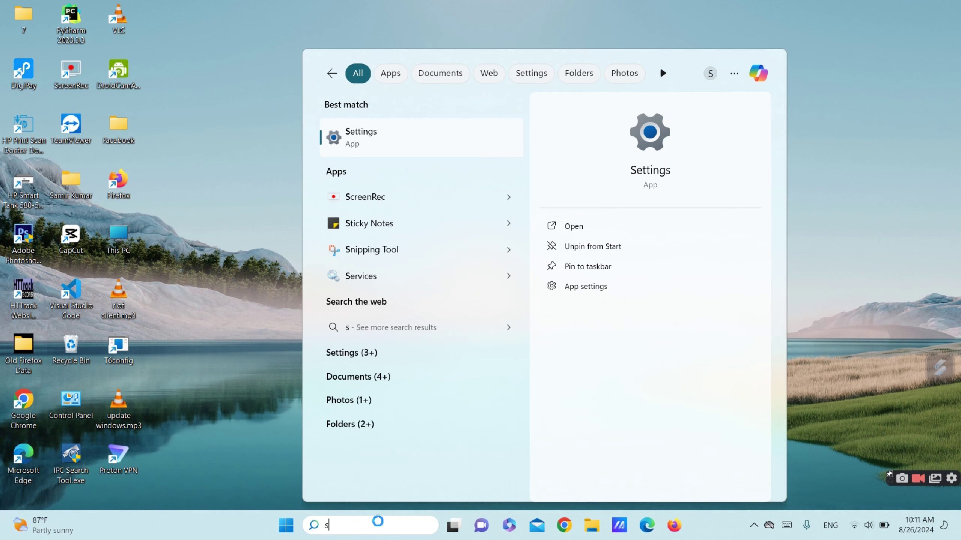
type("e")
key("Return")
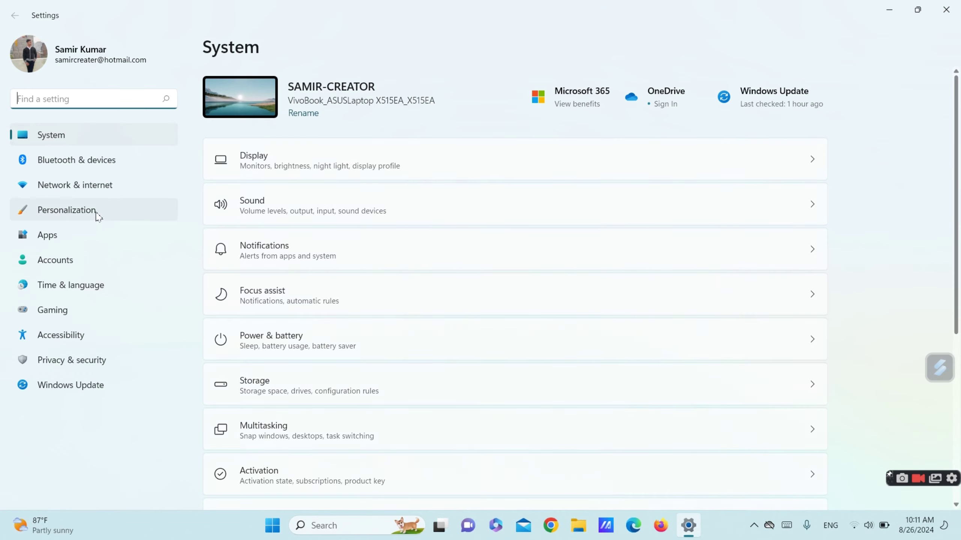
left_click(80, 239)
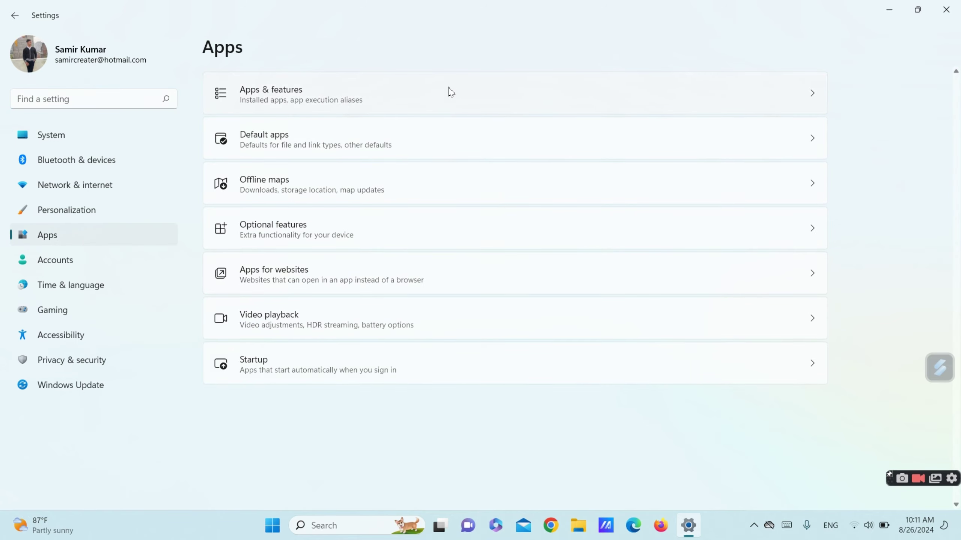
left_click(445, 94)
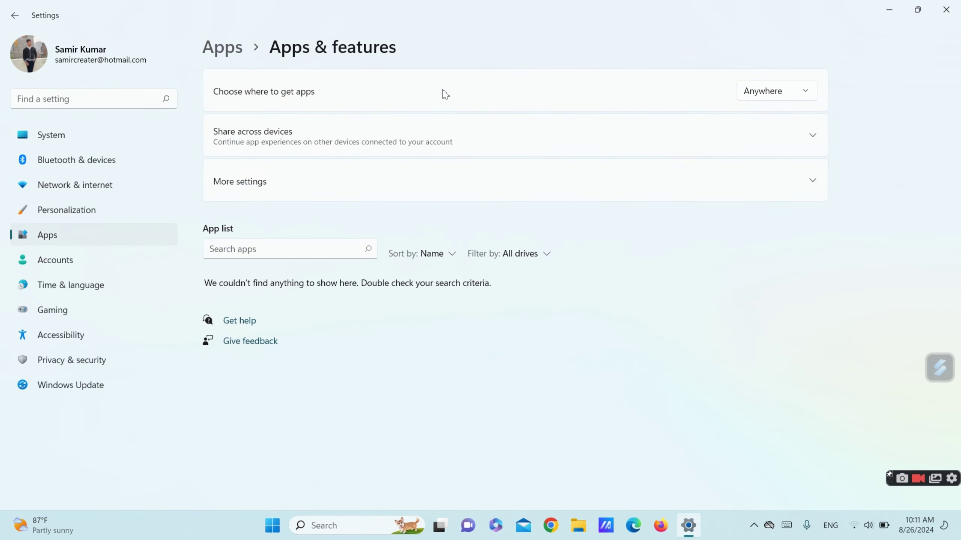
Look through the list of installed apps for the Microsoft Store entry
scroll(960, 172, "down", 10)
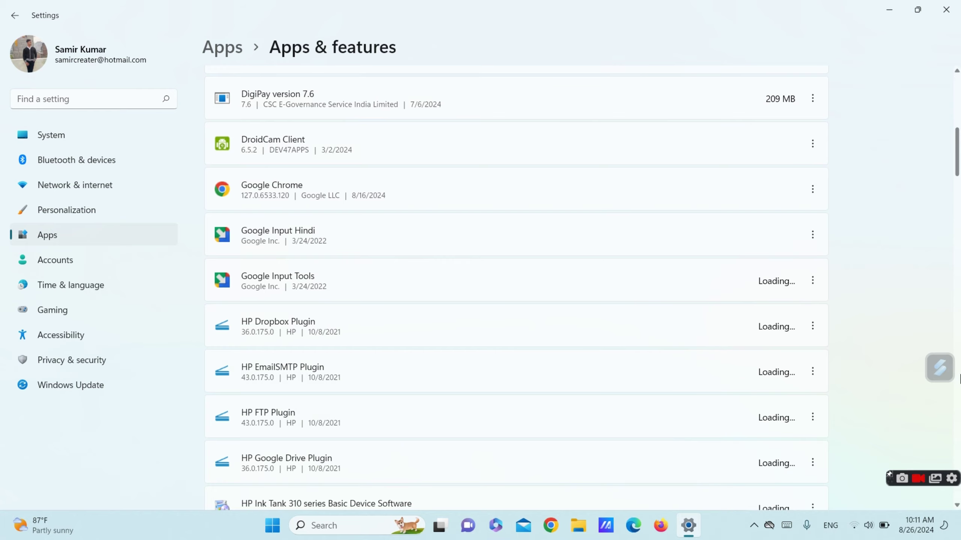
scroll(902, 314, "up", 5)
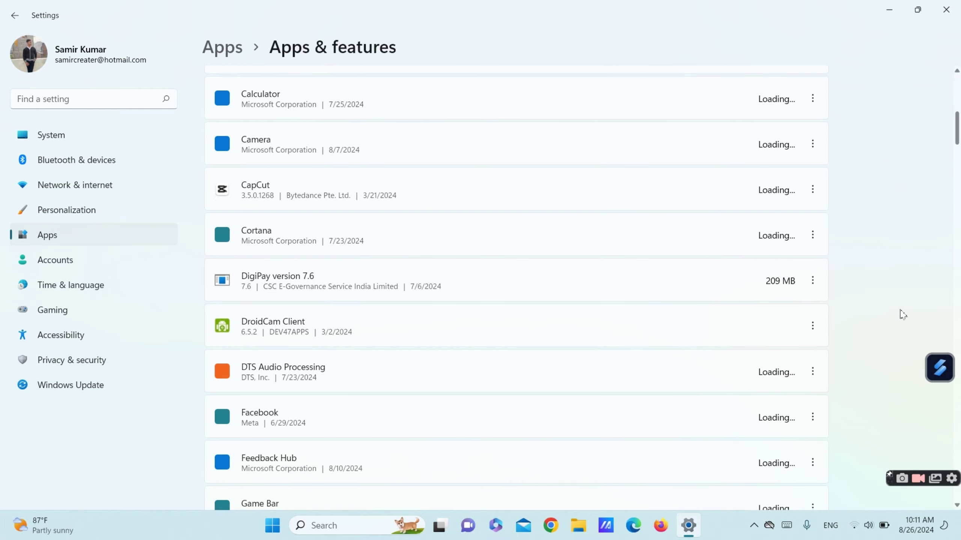
left_click(959, 446)
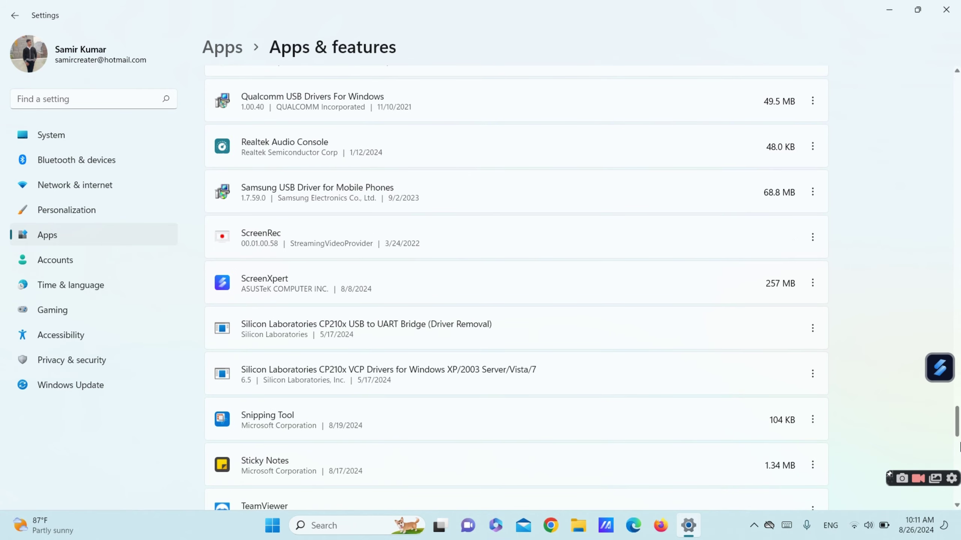
scroll(960, 446, "down", 10)
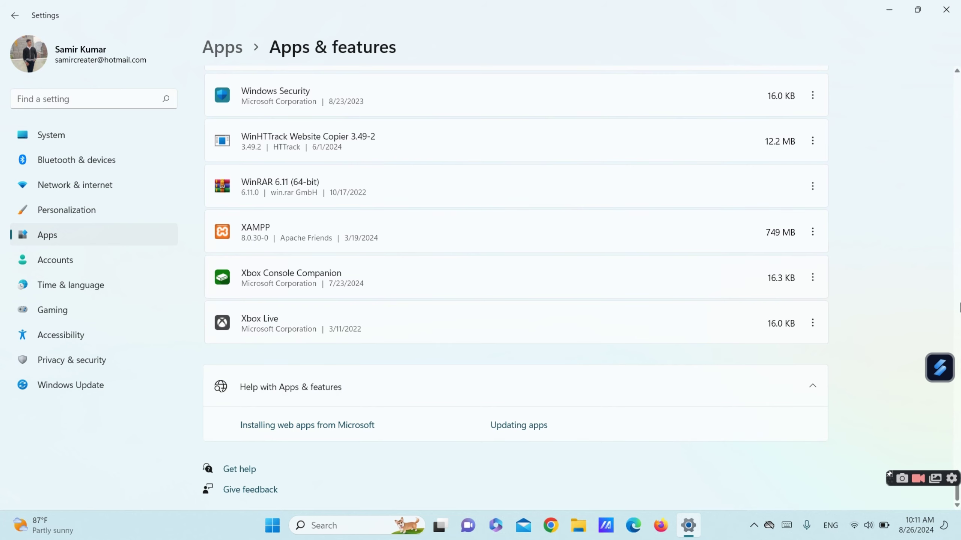
scroll(959, 307, "up", 12)
scroll(959, 307, "up", 10)
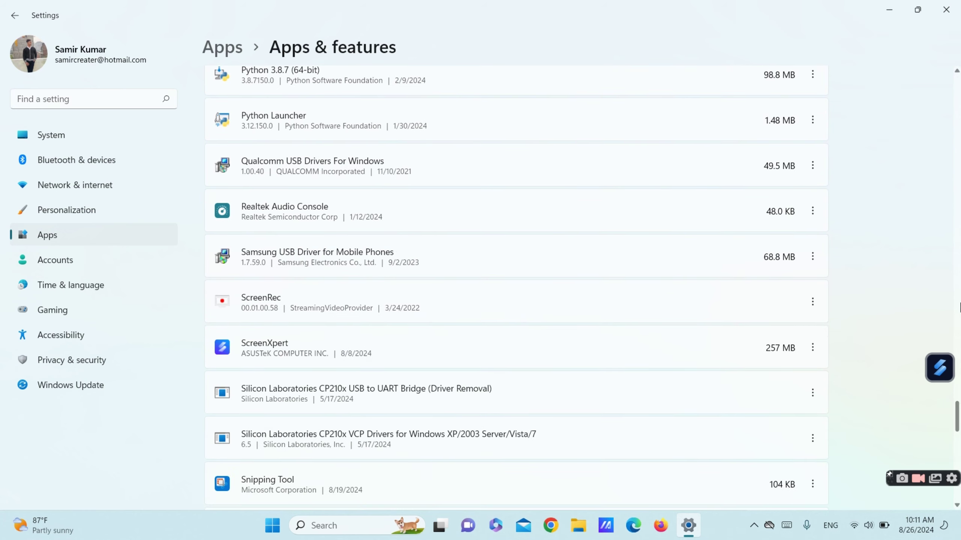
scroll(959, 307, "up", 20)
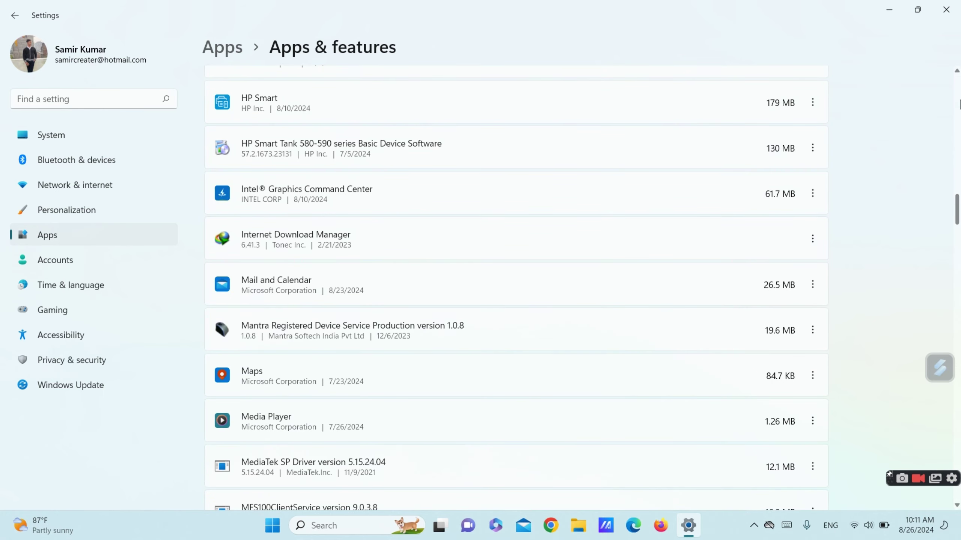
scroll(959, 114, "up", 20)
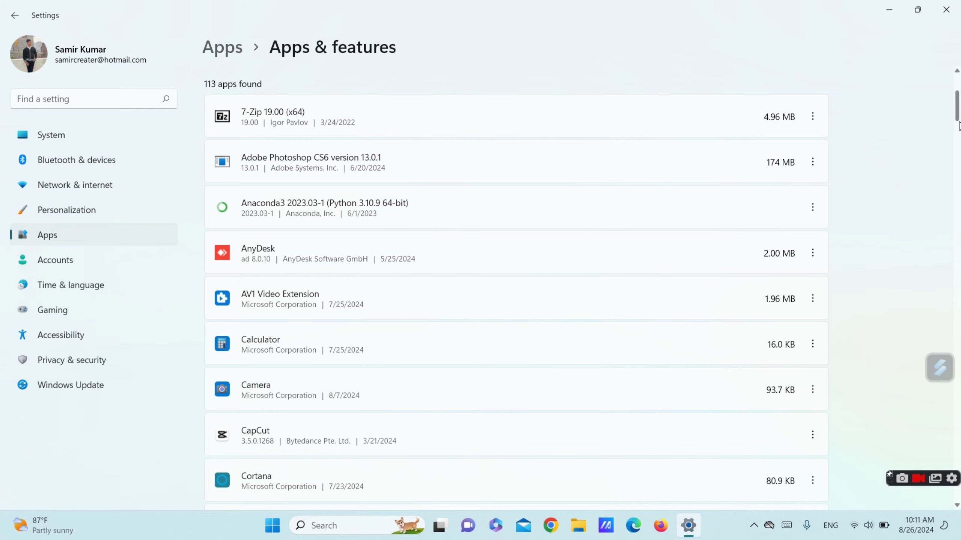
scroll(959, 127, "up", 5)
Search the app list for "Microsoft s", open Microsoft Store's options page to view its Repair and Reset options, and close Settings
left_click(295, 256)
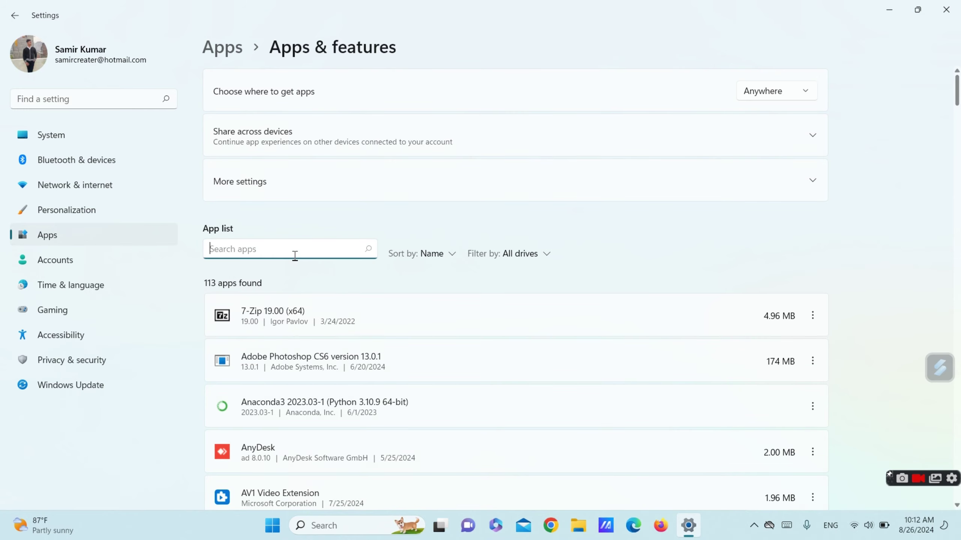
type("micr")
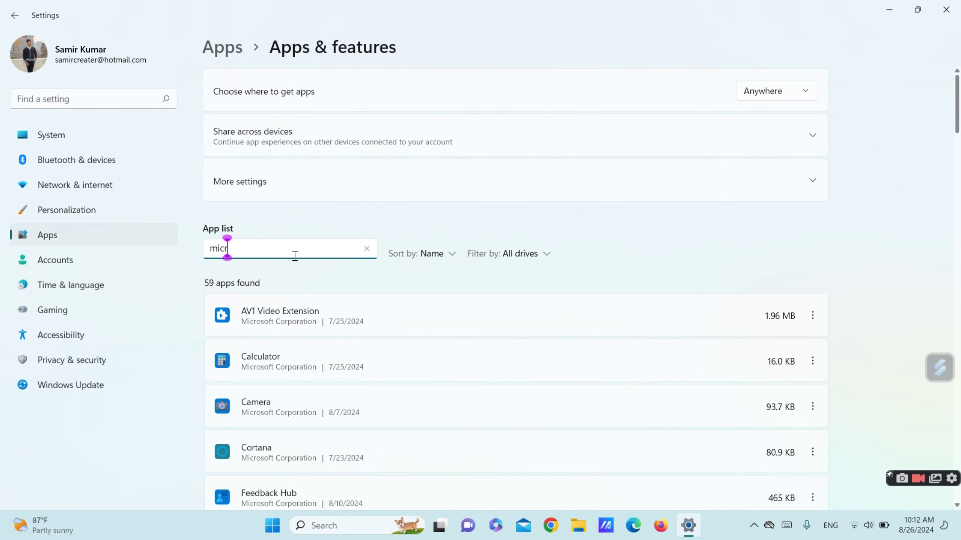
type("osoft")
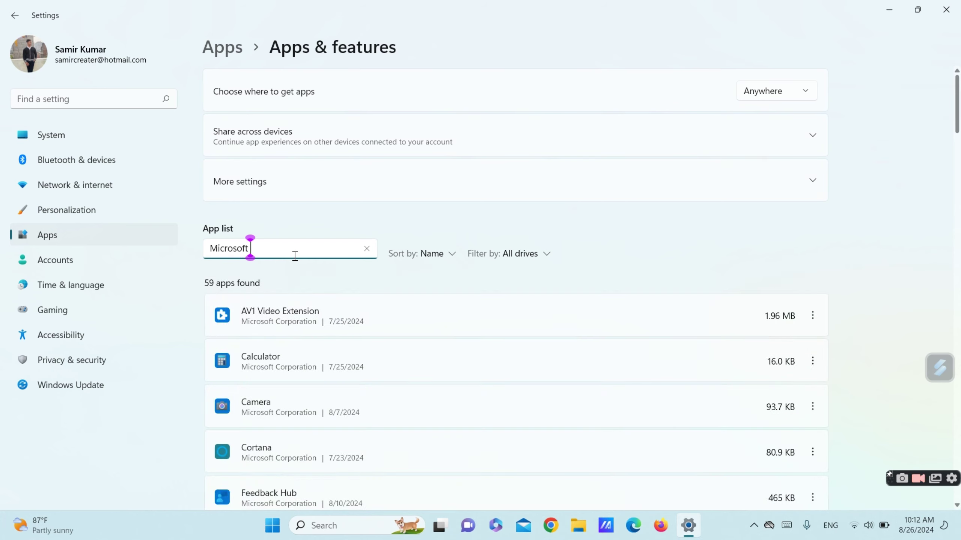
type(" s")
left_click(812, 299)
left_click(778, 320)
scroll(218, 326, "down", 10)
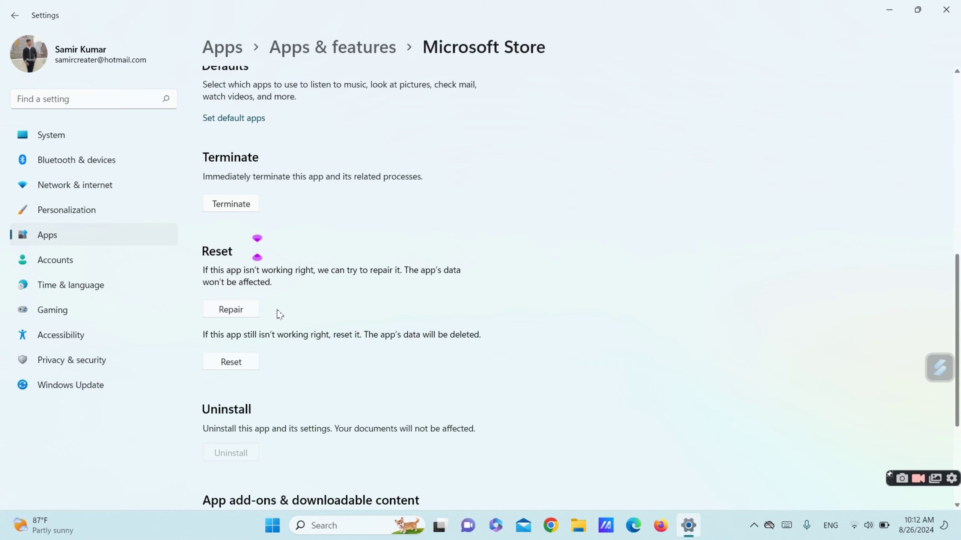
key("alt+F4")
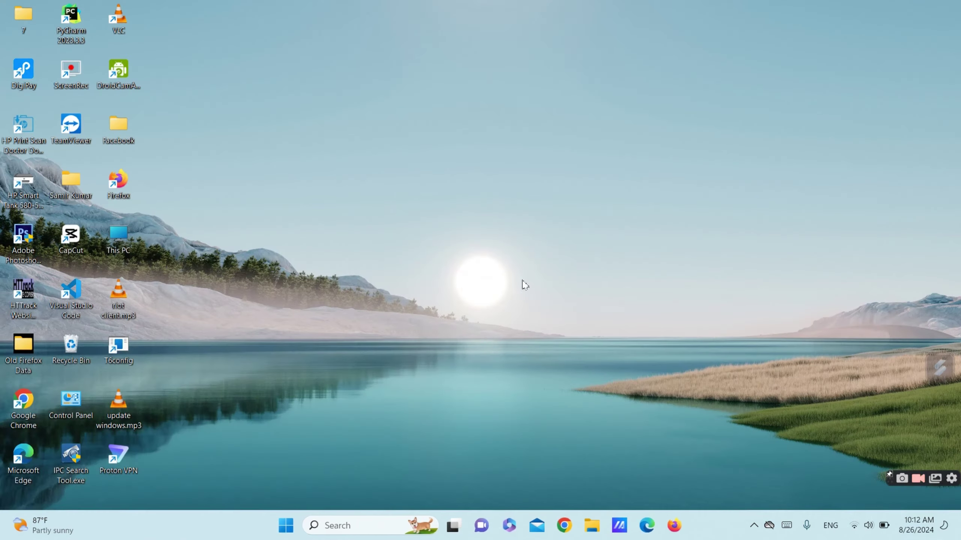
key("super")
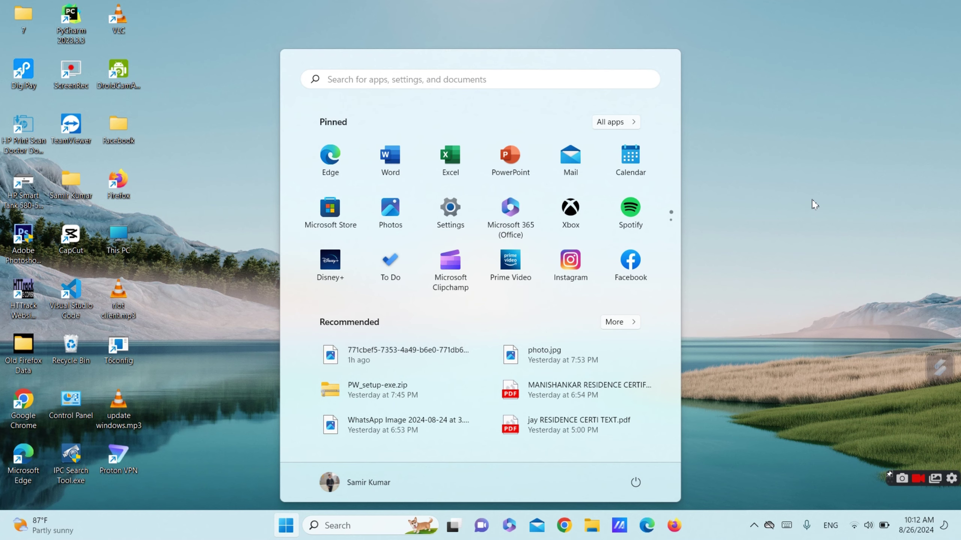
key("Escape")
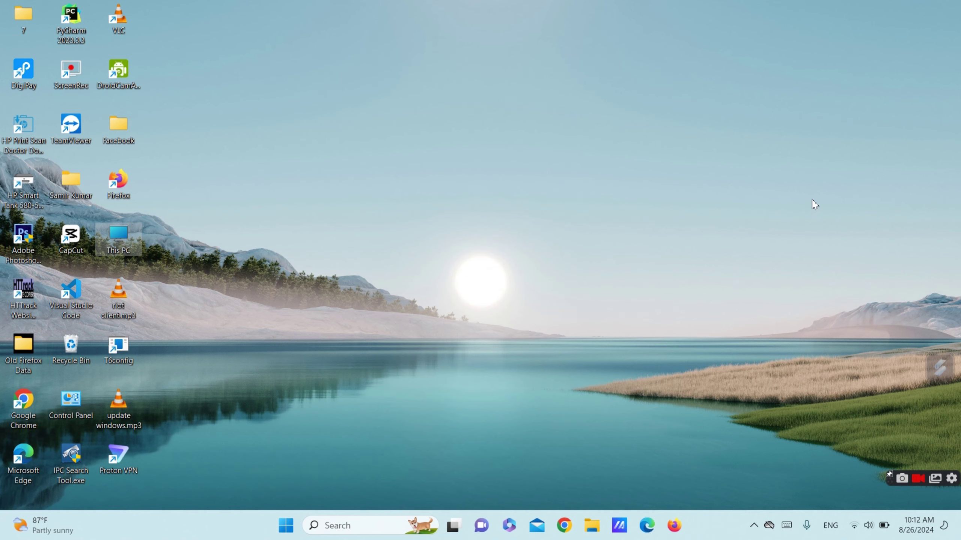